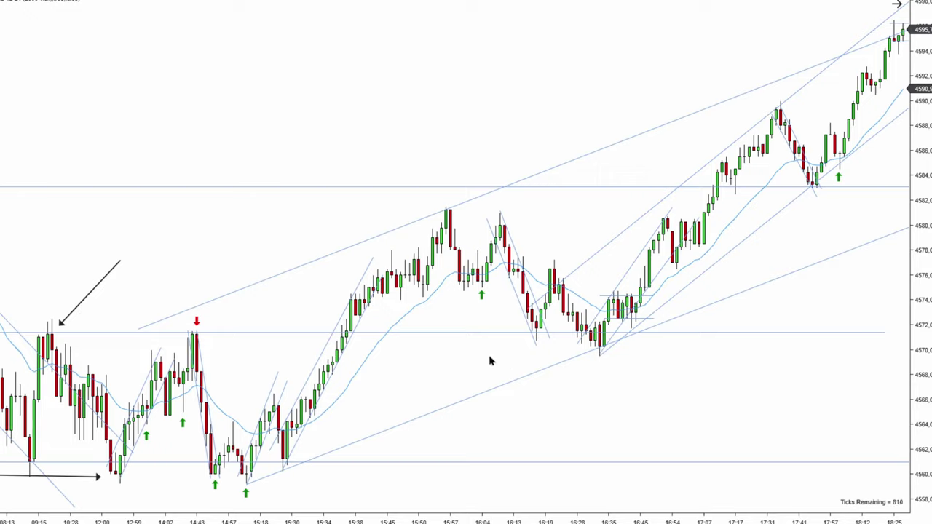
Raise the horizontal level at about 4571.5 up to about 4583 beside the other line.
mouse_move(641, 377)
left_mouse_down()
mouse_move(288, 378)
mouse_move(459, 376)
left_mouse_up()
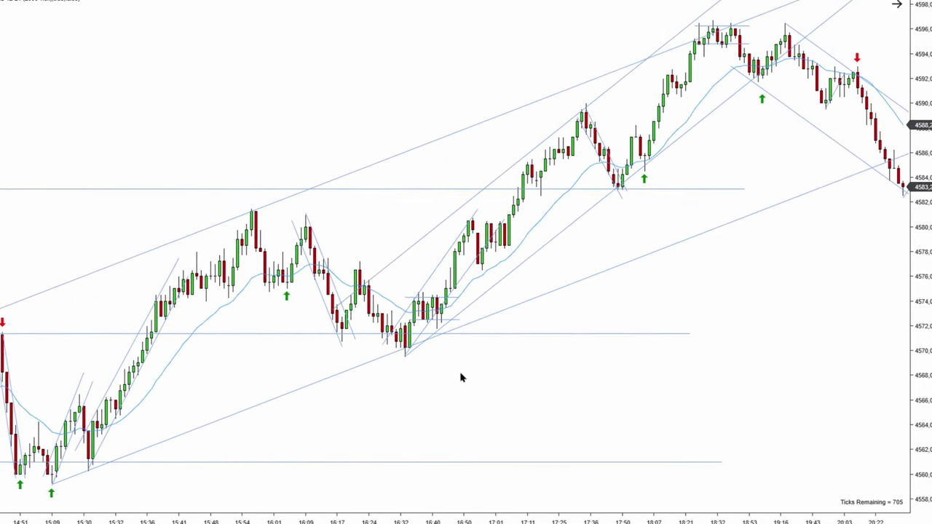
mouse_move(229, 377)
left_mouse_down()
mouse_move(433, 363)
mouse_move(472, 318)
left_mouse_up()
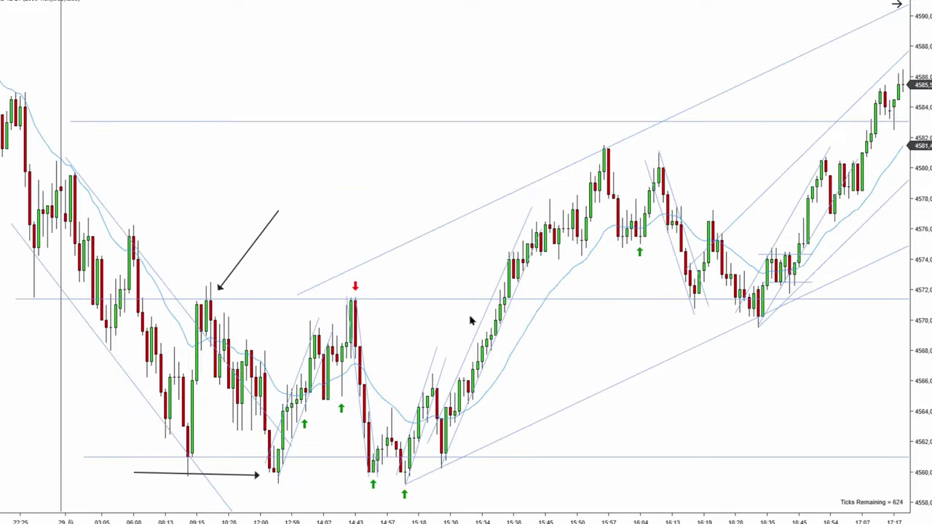
left_click_drag(367, 225, 411, 198)
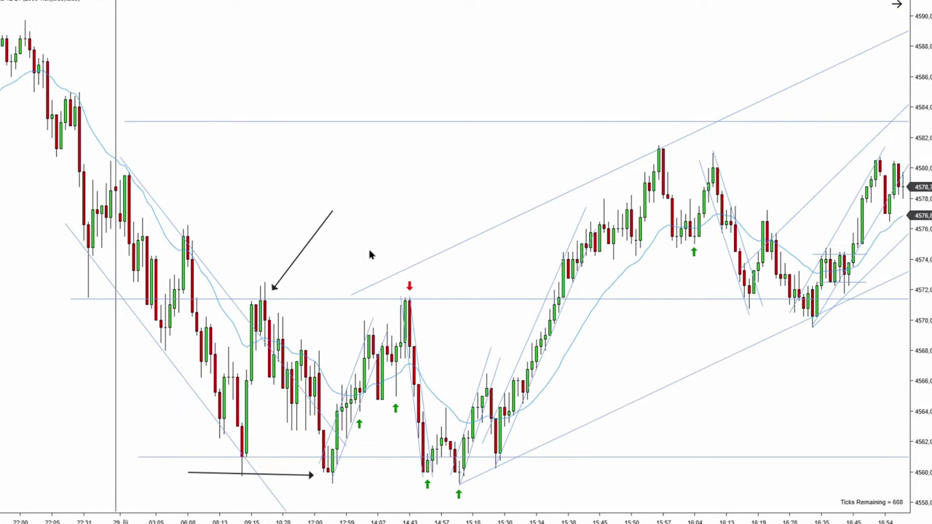
left_click_drag(369, 251, 406, 242)
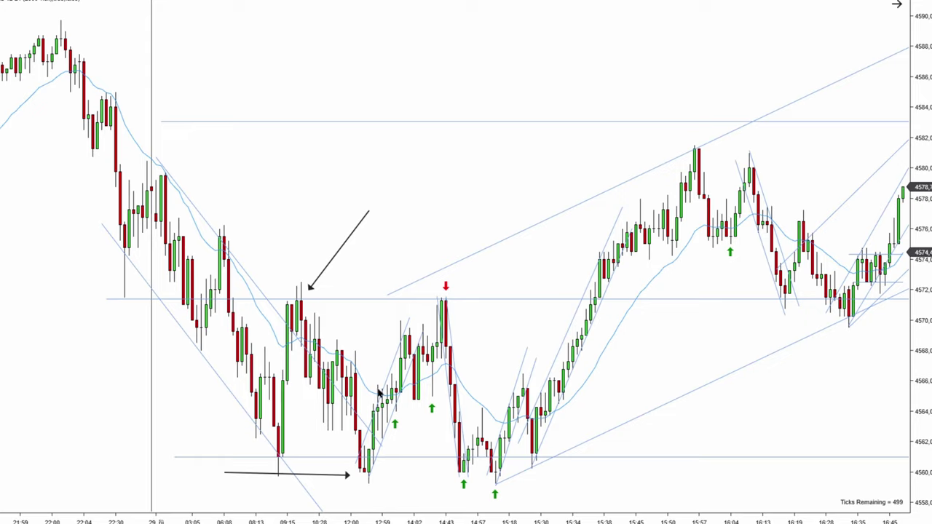
left_click_drag(367, 300, 401, 139)
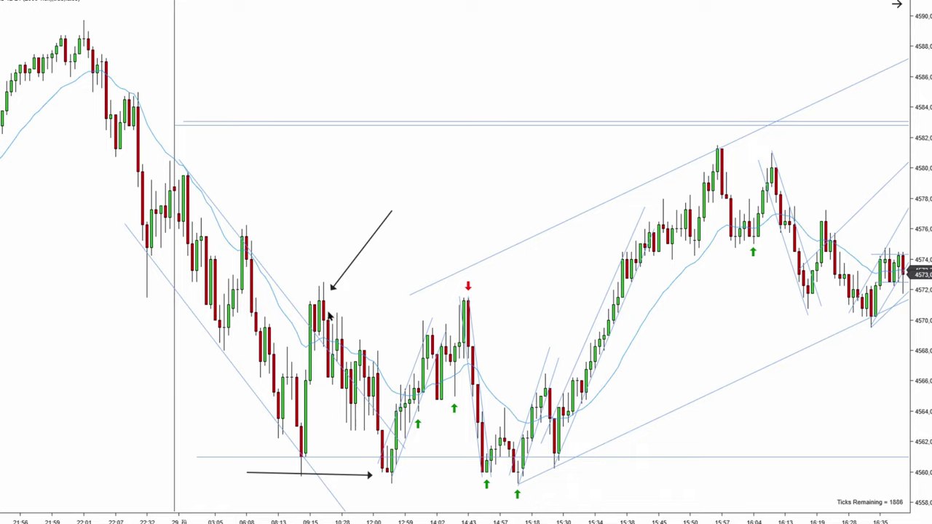
left_click_drag(327, 320, 418, 187)
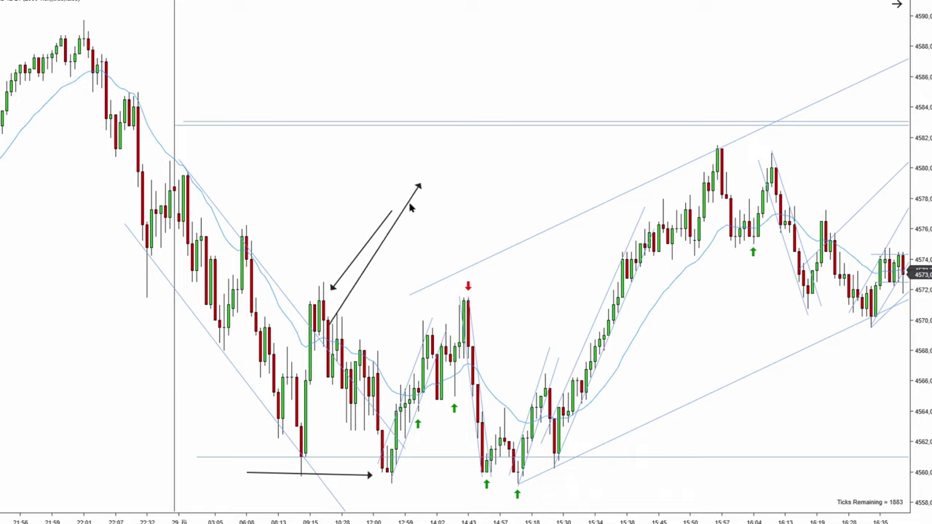
key("Delete")
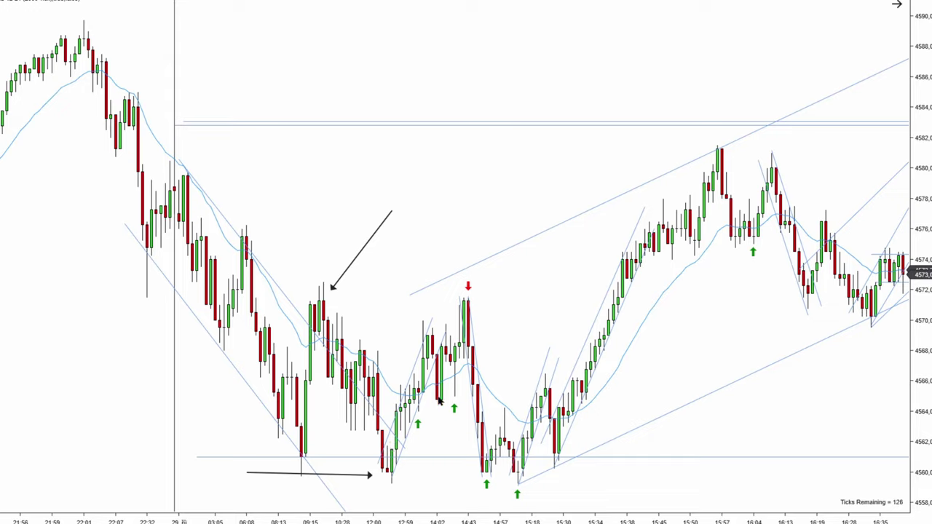
Remove the stray arrow and two-segment line, and return the level to about 4571.5.
left_click_drag(439, 399, 445, 322)
left_click_drag(455, 389, 464, 354)
left_click_drag(464, 354, 473, 319)
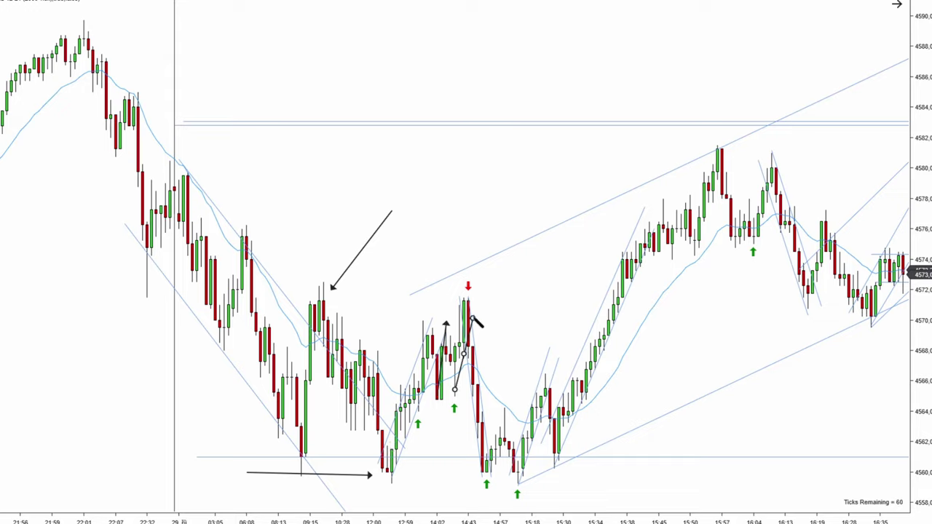
key("Escape")
key("Escape")
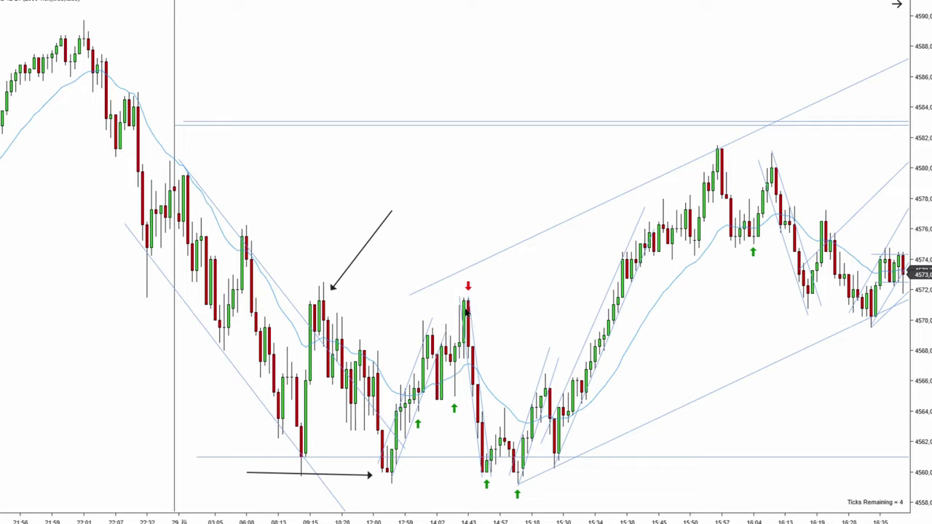
left_click_drag(470, 125, 456, 301)
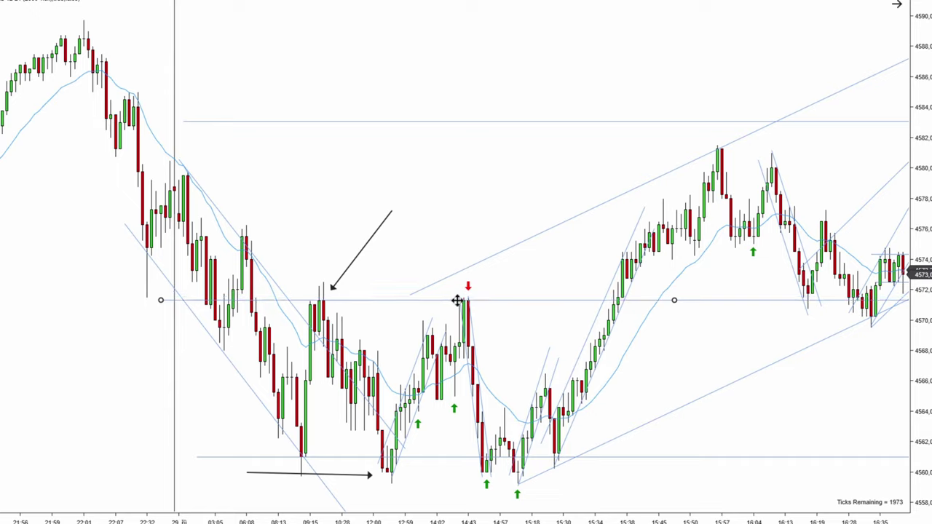
left_click(494, 343)
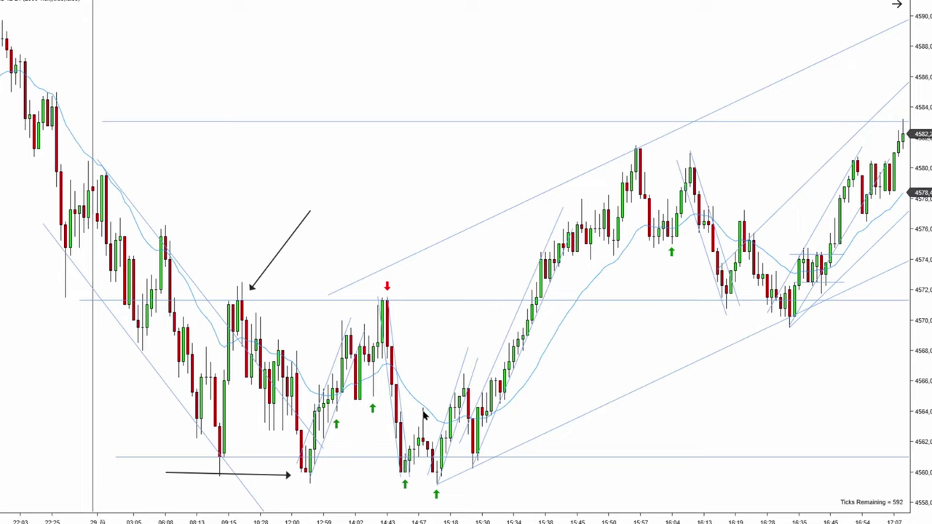
scroll(437, 360, "up", 2)
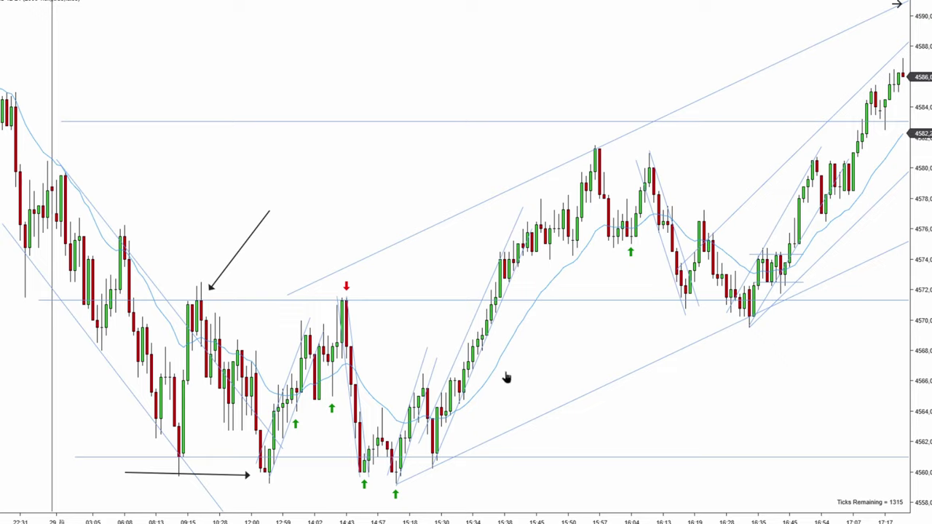
Scroll right to follow the replayed bars climbing to about 4590.
scroll(505, 376, "right", 3)
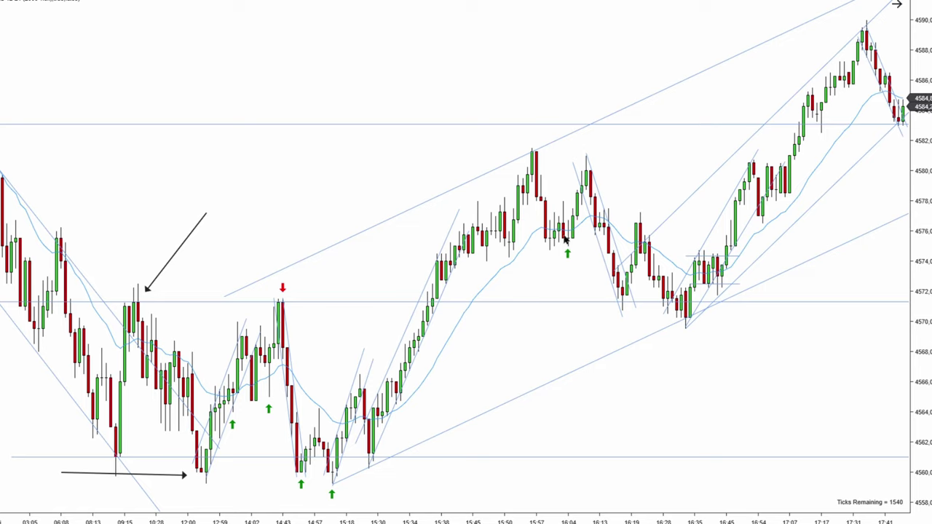
Scroll the chart back slightly to bring the 17:57 pullback low into view.
scroll(502, 331, "up", 1)
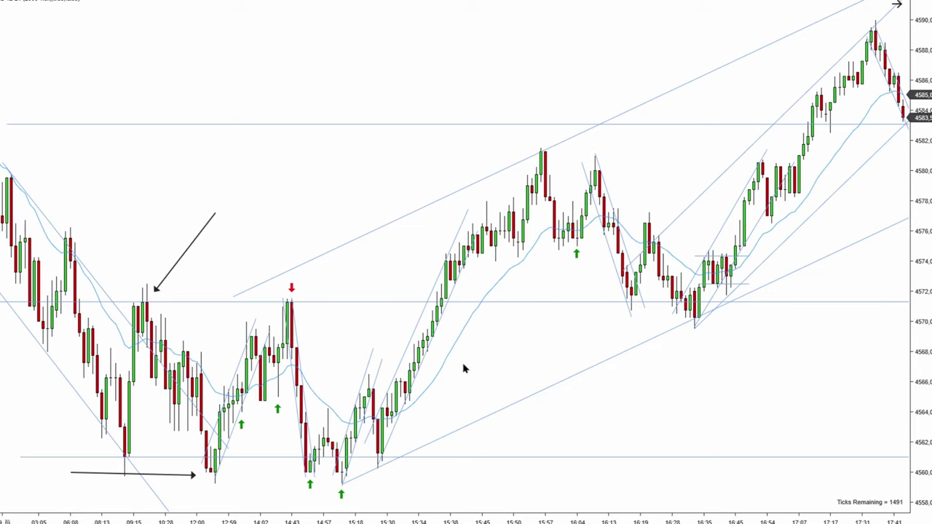
scroll(477, 371, "up", 2)
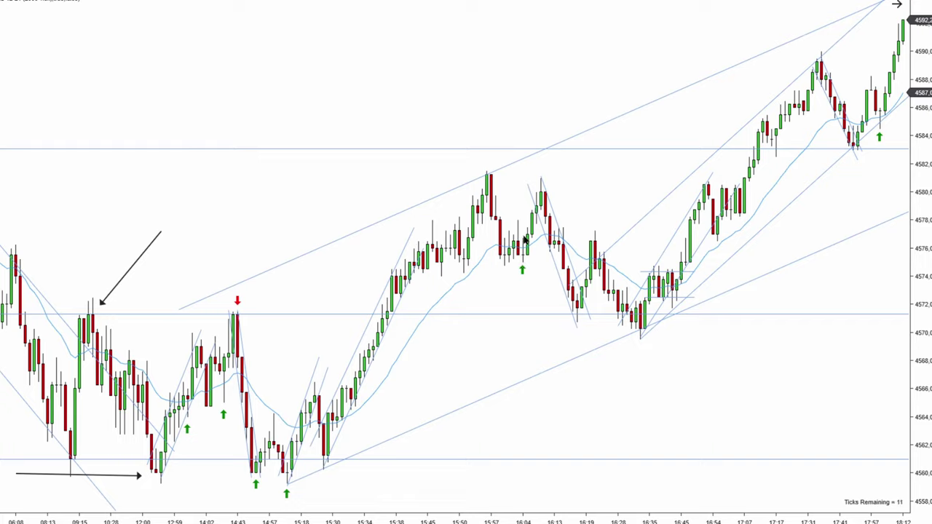
Shift the 16:04 up-arrow right, delete two surplus rays, and draw a trendline from the 15:18 low.
left_click_drag(522, 268, 528, 267)
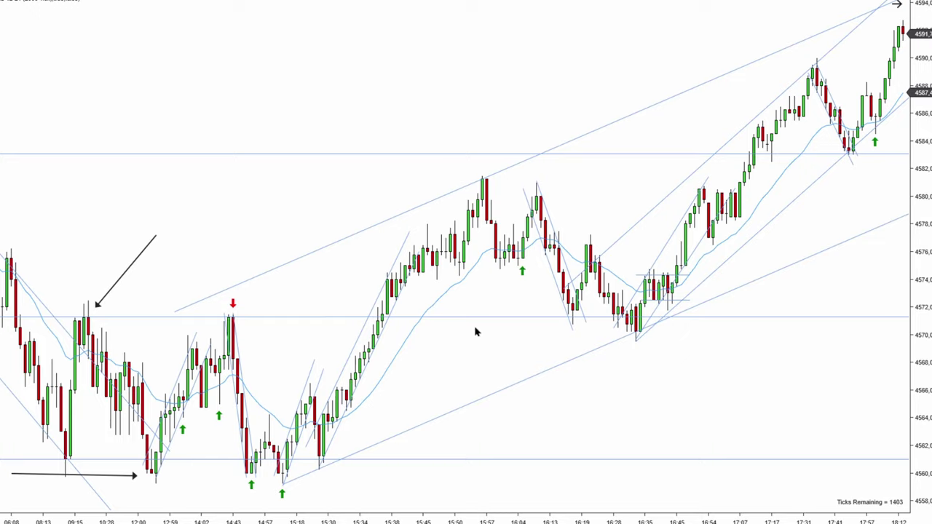
mouse_move(282, 484)
left_mouse_down()
mouse_move(433, 424)
mouse_move(465, 382)
mouse_move(476, 318)
mouse_move(391, 251)
left_mouse_up()
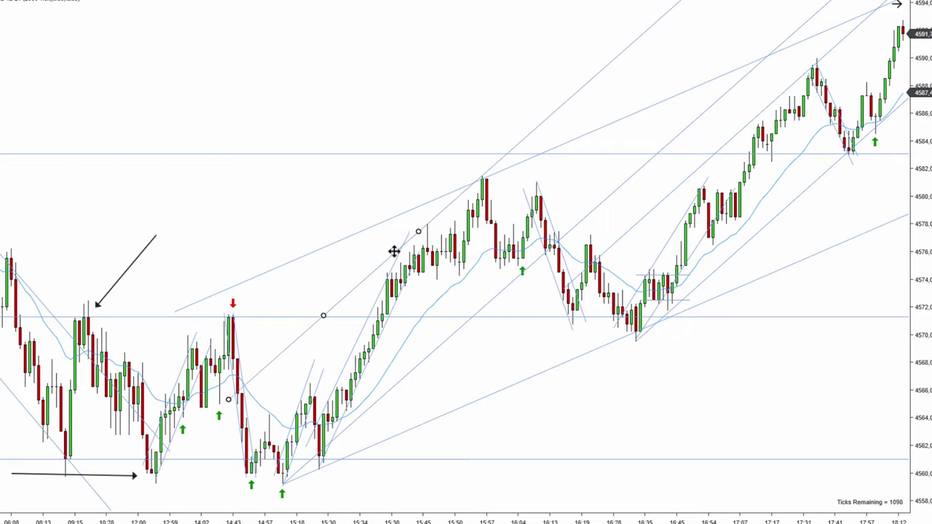
left_click(455, 335)
key("Delete")
left_click(376, 266)
key("Delete")
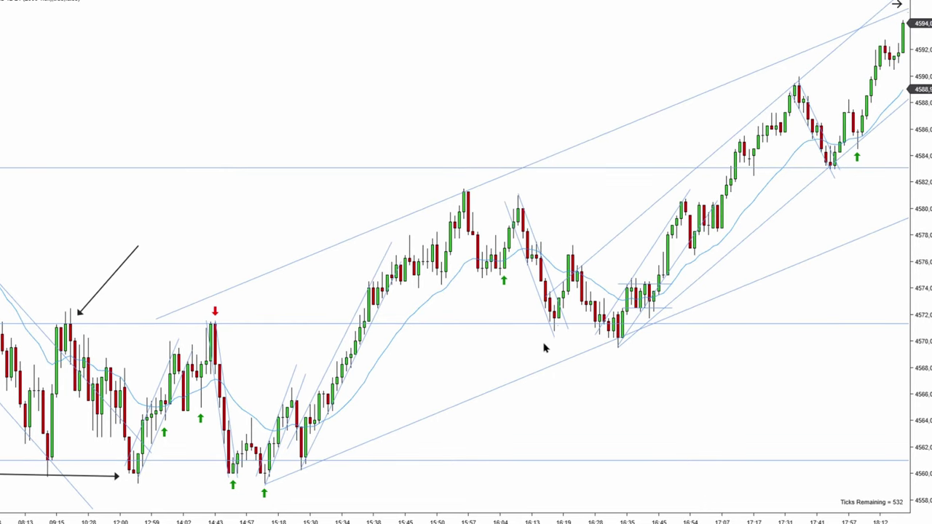
left_click_drag(265, 484, 532, 340)
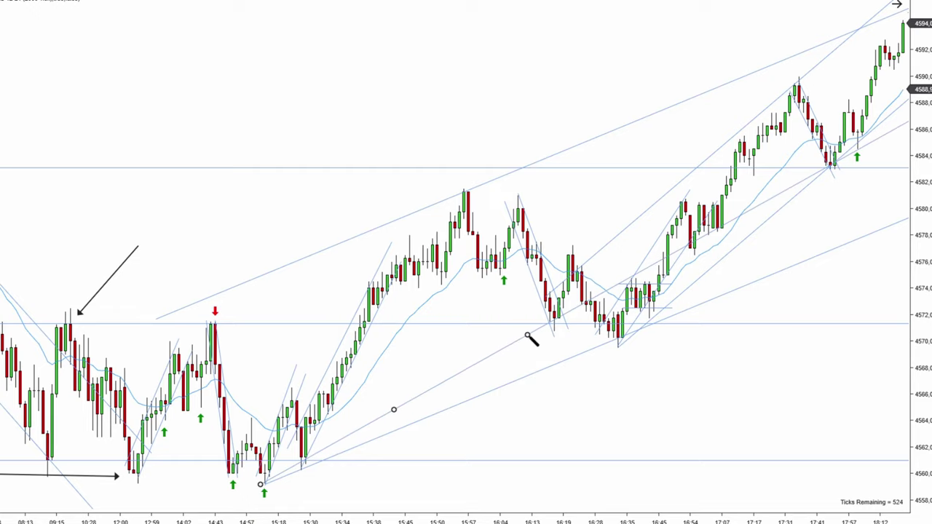
Place parallel rising channel lines above price, one copied from the lower trendline.
left_click_drag(521, 379, 353, 67)
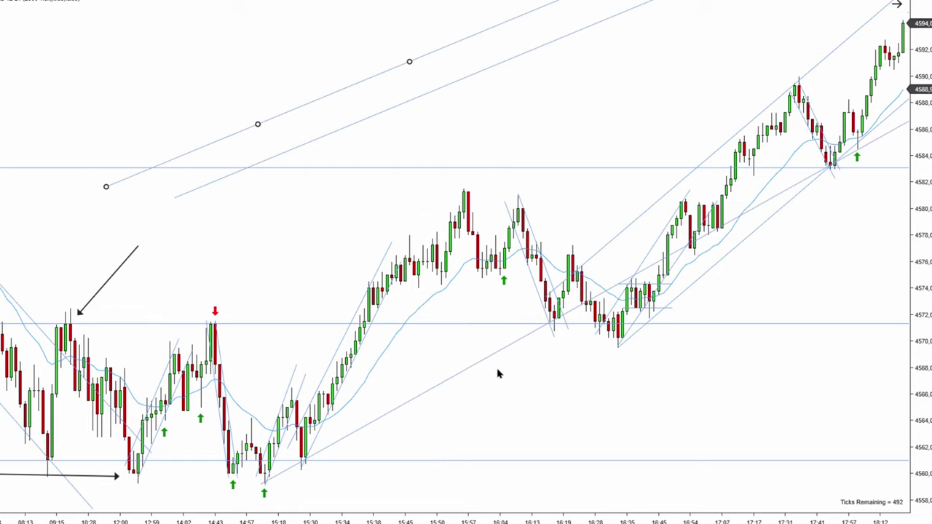
left_click(476, 362)
left_click_drag(476, 362, 389, 221)
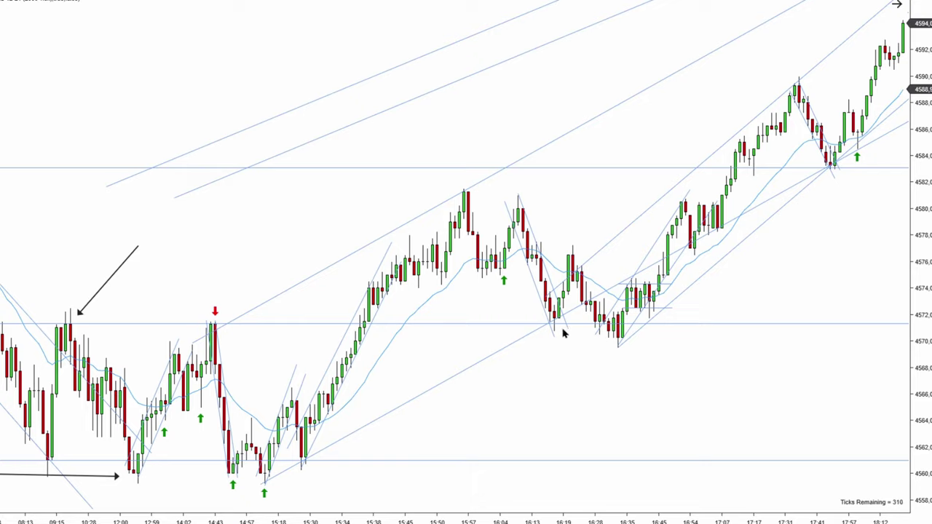
Delete the accidental new line and move a horizontal price level higher.
left_click(371, 353)
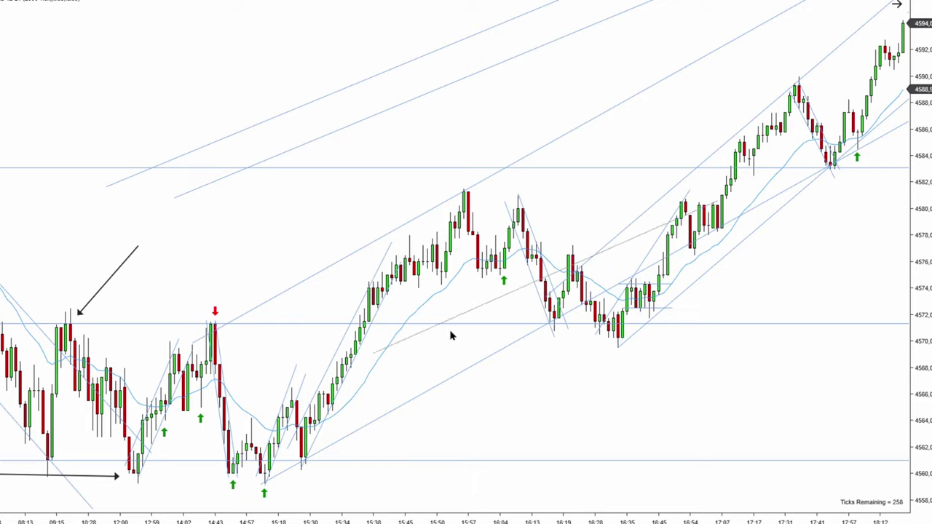
key("Delete")
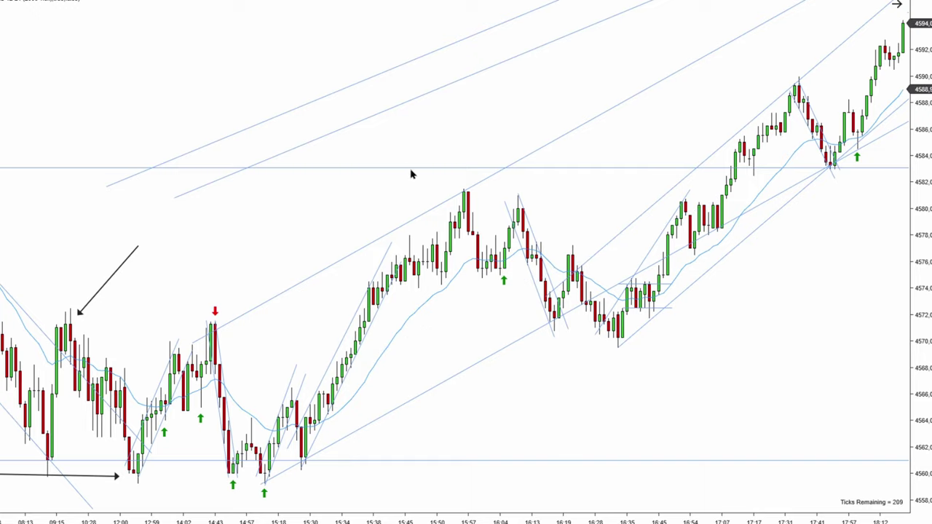
left_click_drag(412, 168, 411, 178)
left_click_drag(405, 348, 399, 322)
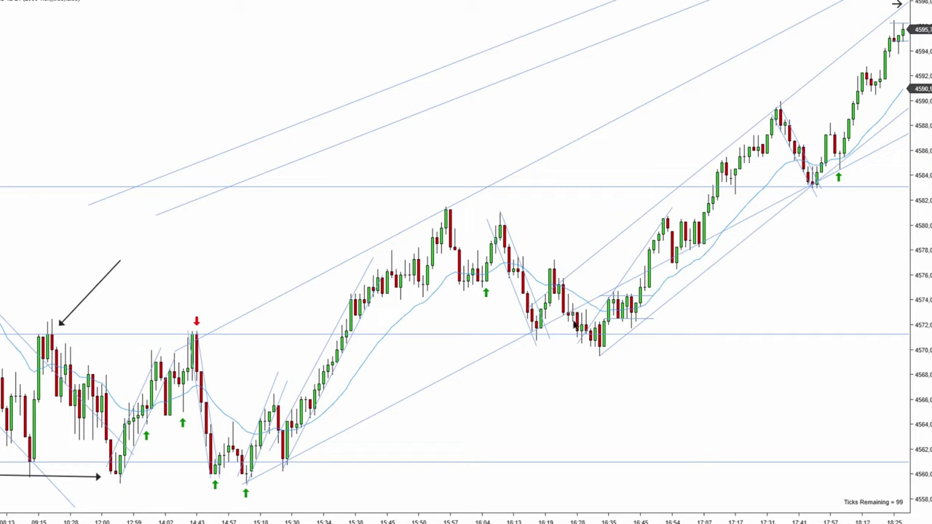
Delete the lower trendline and one surplus line above price.
left_click(502, 352)
key("Delete")
left_click(376, 249)
key("Delete")
Move two upper lines below price and draw a new trendline up from the 15:18 low.
left_click_drag(354, 144, 438, 393)
left_click_drag(324, 125, 371, 246)
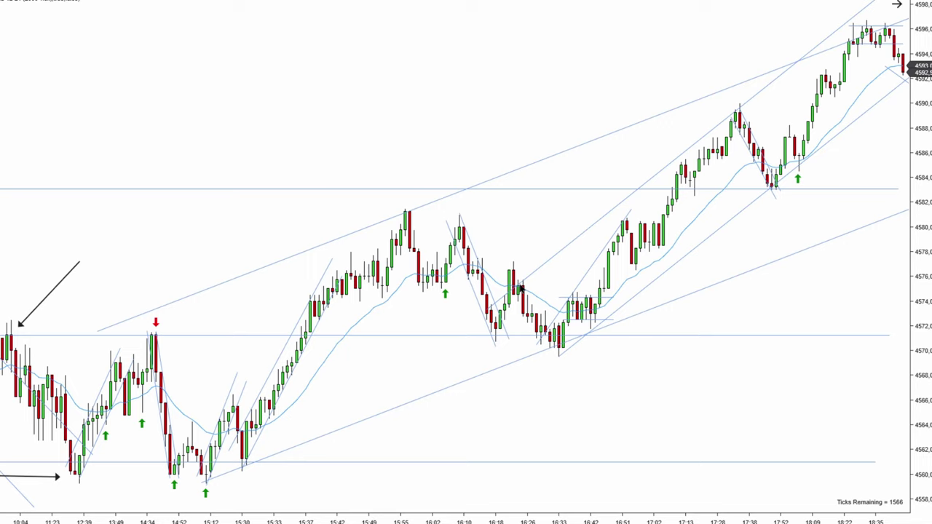
left_click_drag(524, 255, 550, 248)
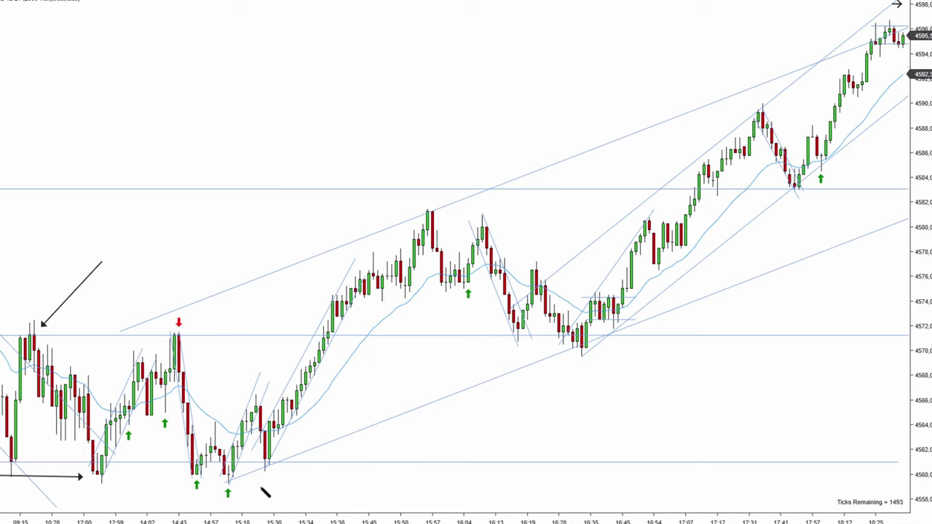
mouse_move(231, 482)
left_mouse_down()
mouse_move(353, 443)
mouse_move(505, 344)
left_mouse_up()
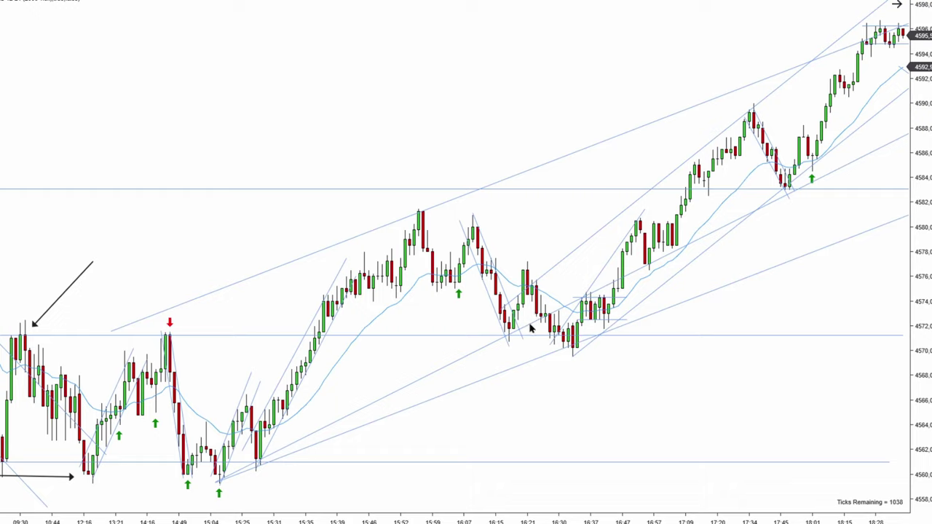
Delete the extra lower trendline and place a green up-arrow under the 16:33 swing low.
left_click(529, 326)
key("Delete")
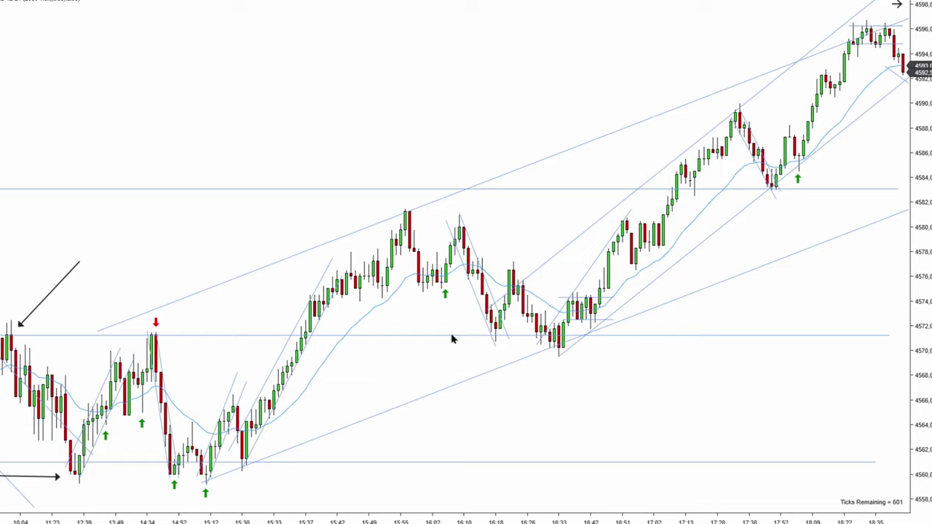
left_click(554, 364)
left_click_drag(556, 363, 562, 357)
Bring bars through about 18:46 into view and select the trendline from the 16:30 low.
scroll(612, 364, "left", 2)
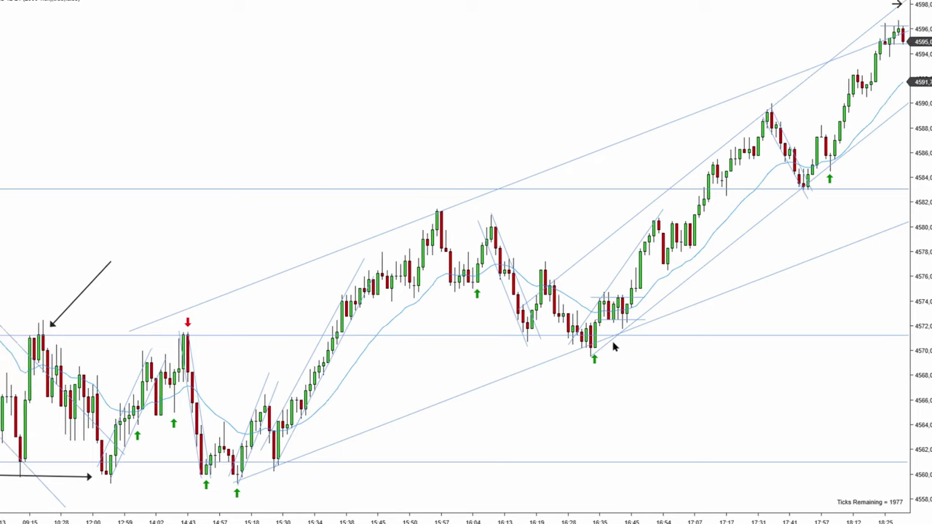
left_click_drag(703, 357, 655, 362)
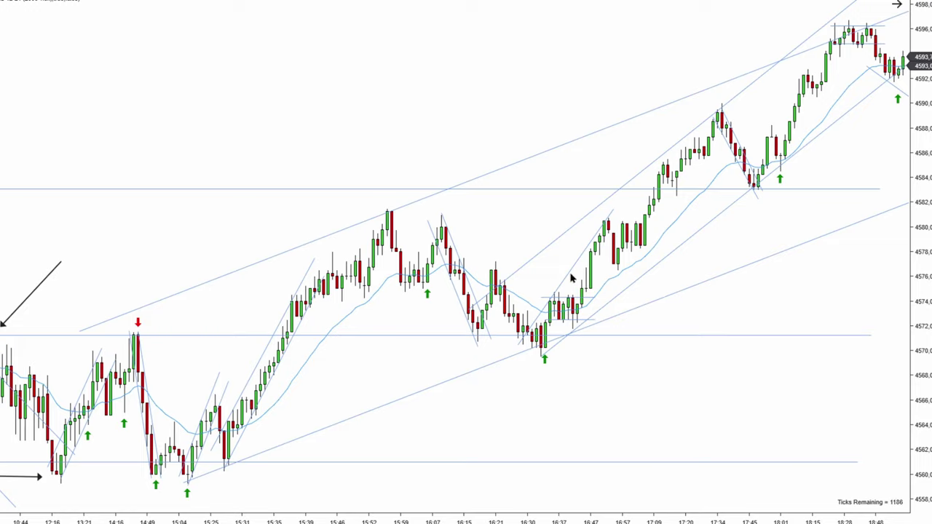
left_click(655, 268)
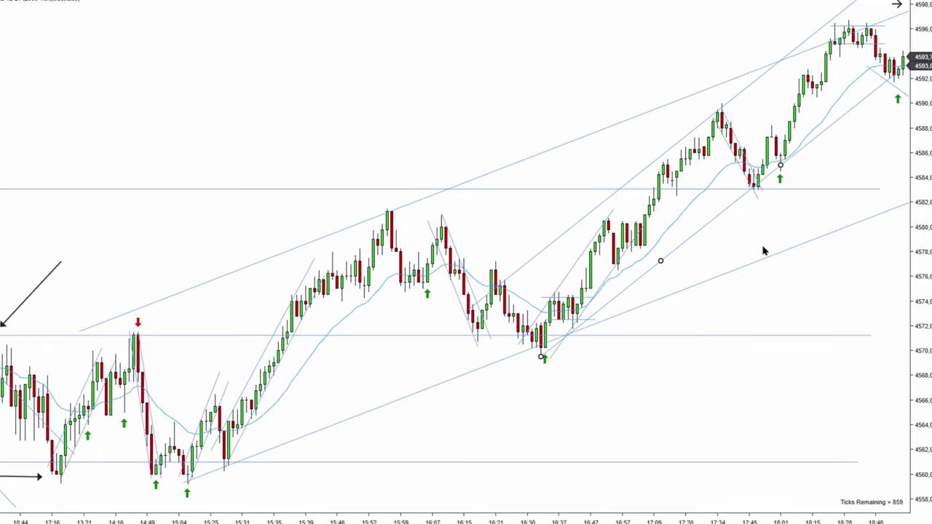
Scroll forward until bars through 20:18 show the falling trendline and red down-arrow.
scroll(694, 210, "up", 5)
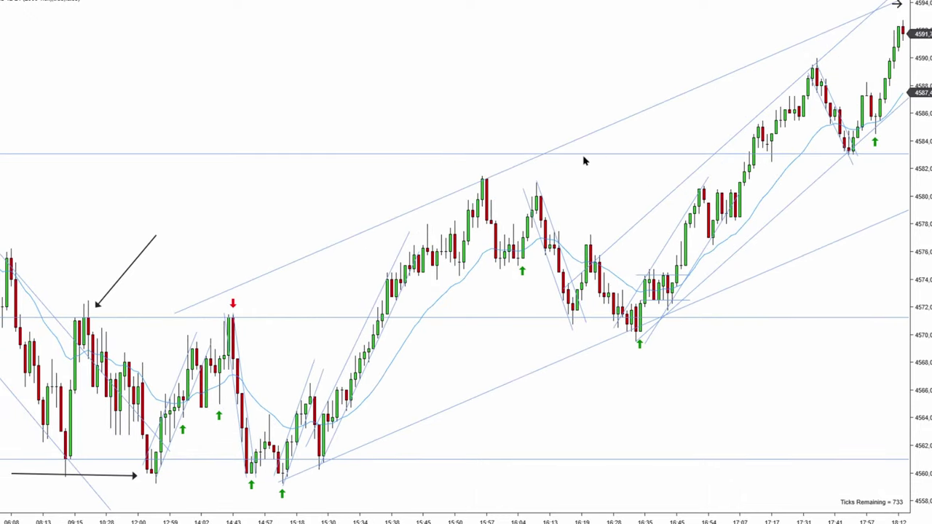
scroll(778, 197, "down", 1)
scroll(778, 197, "down", 2)
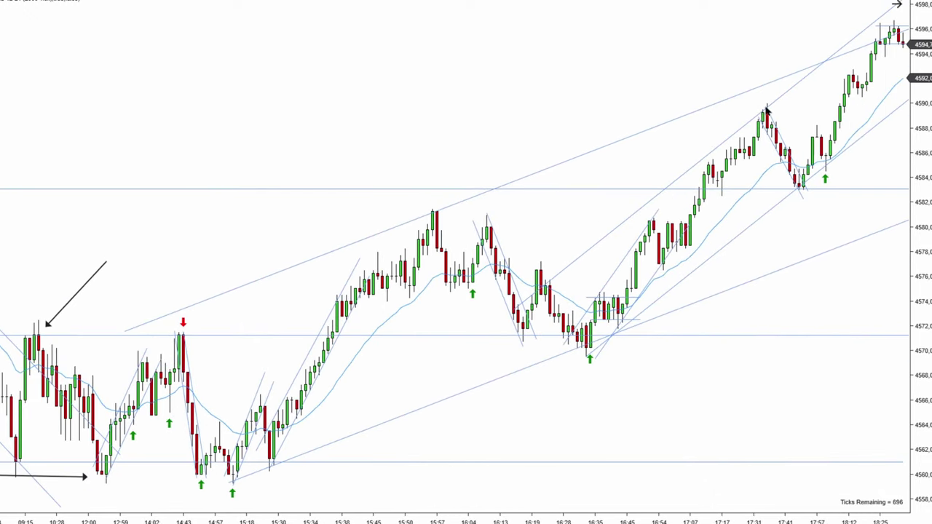
scroll(419, 192, "down", 8)
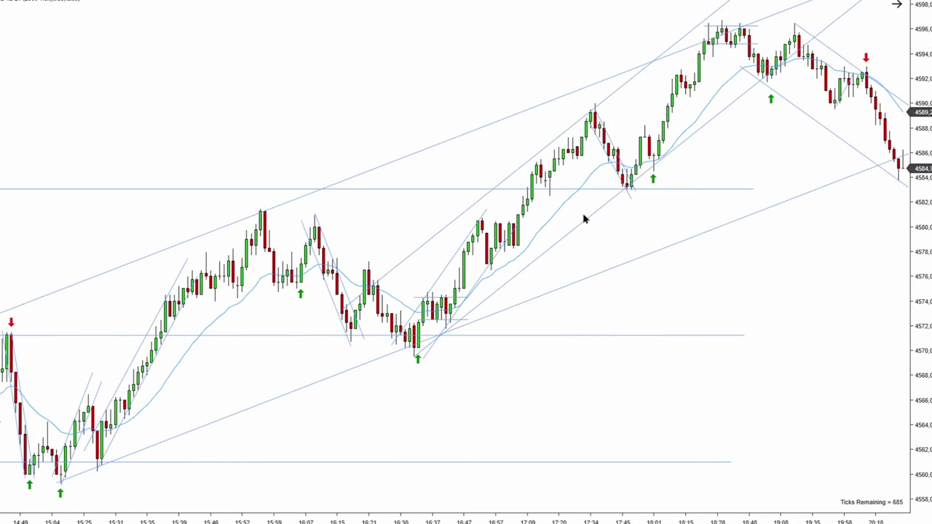
Check the 4583 horizontal line's Drawing Objects properties, then delete the line.
double_click(262, 190)
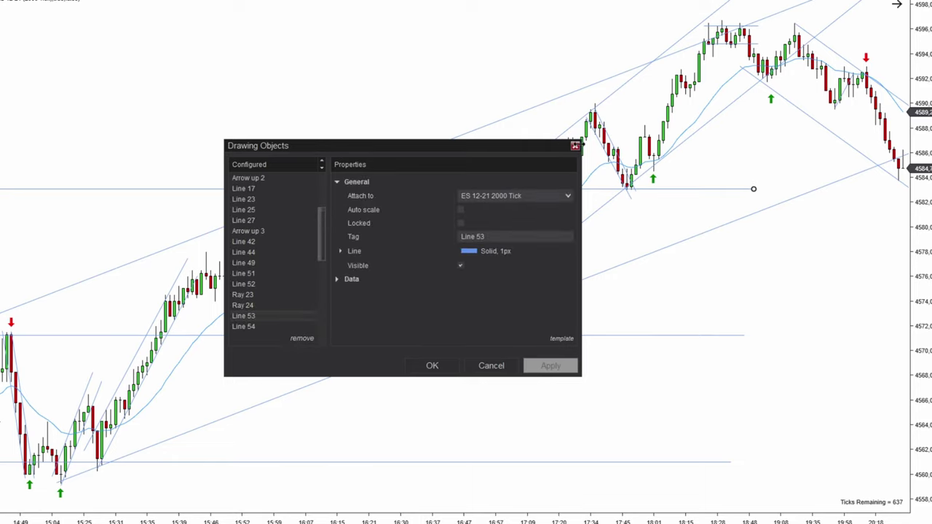
left_click(575, 145)
key("Delete")
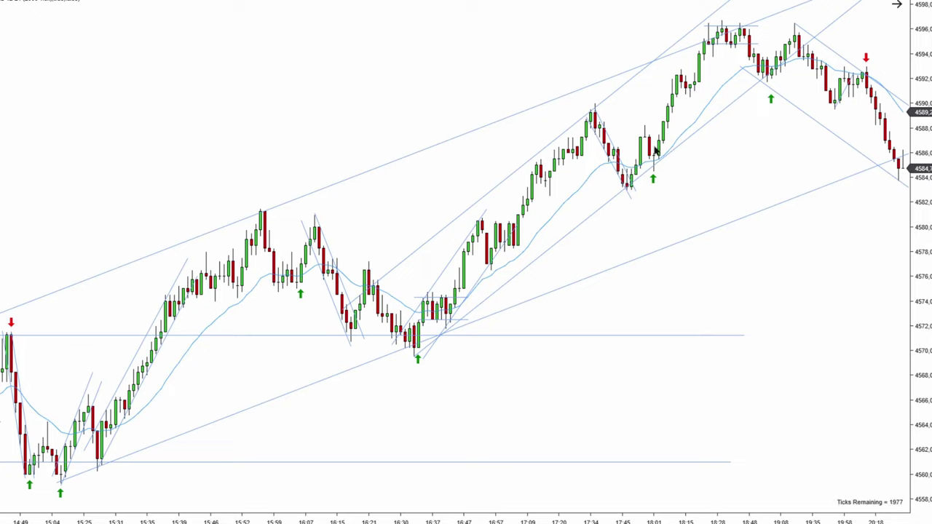
Drag the steep parallel channel up and left so it begins at the 16:11 swing high.
left_click_drag(635, 190, 527, 90)
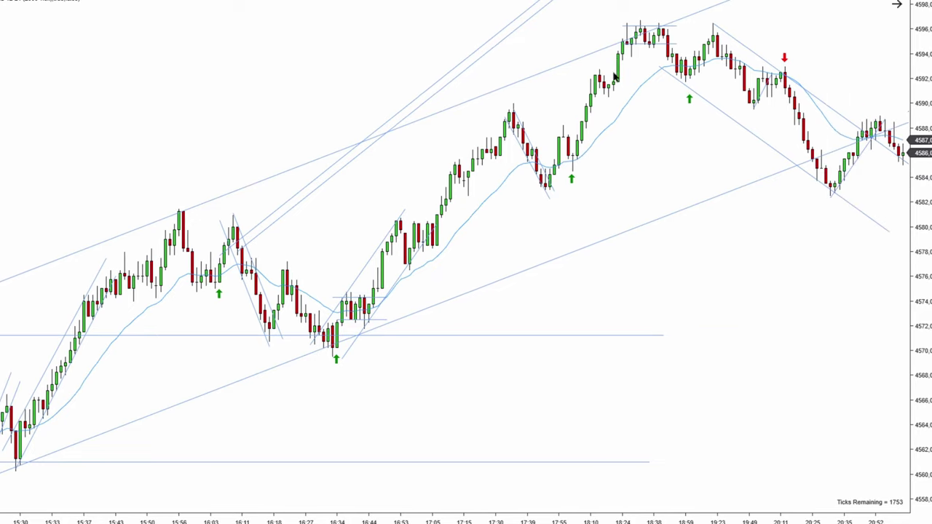
Reposition the steep trend line from the 16:33 low along the rising lows toward 18:56.
left_click_drag(637, 68, 578, 68)
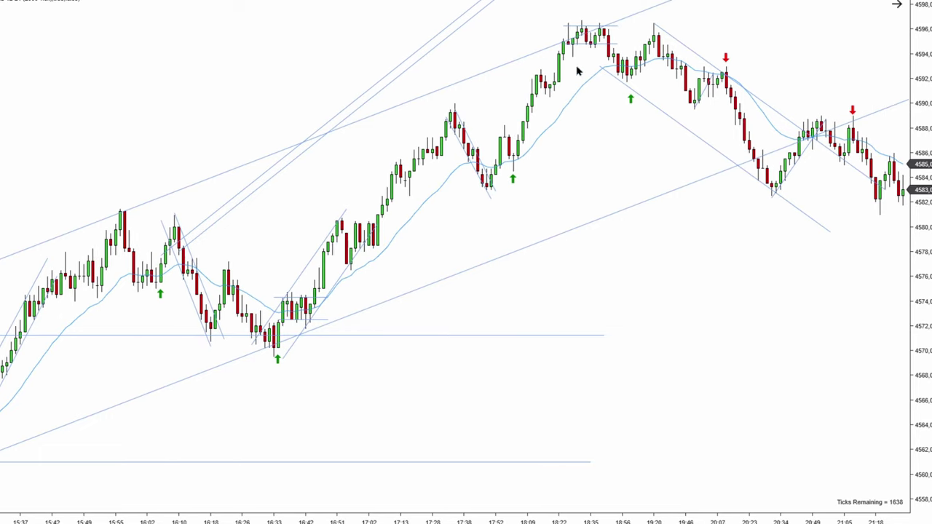
left_click_drag(440, 52, 537, 154)
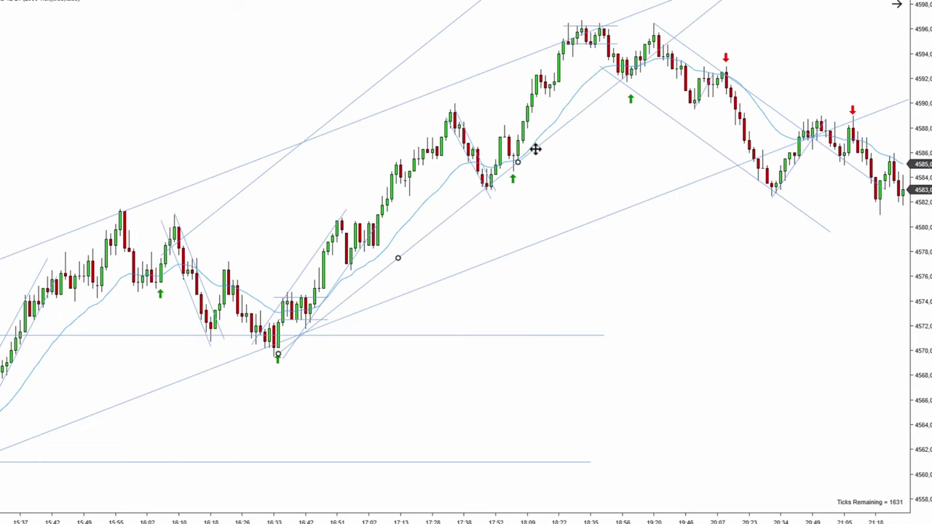
left_click_drag(381, 78, 406, 145)
left_click(594, 167)
left_click_drag(594, 167, 561, 168)
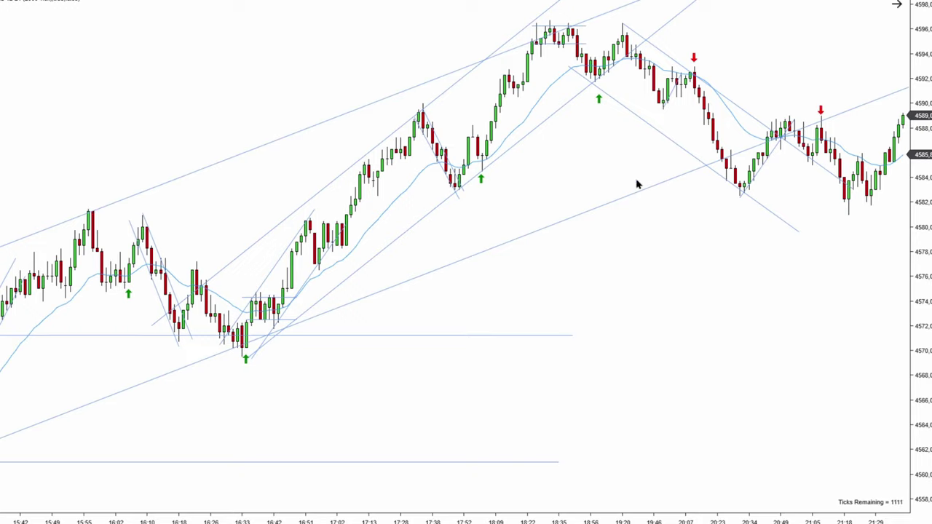
scroll(776, 146, "up", 5)
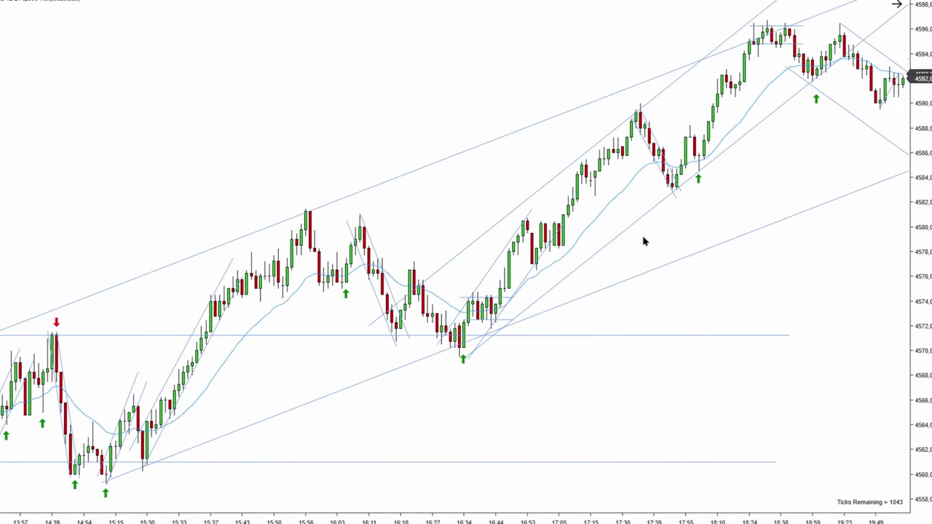
scroll(776, 186, "down", 5)
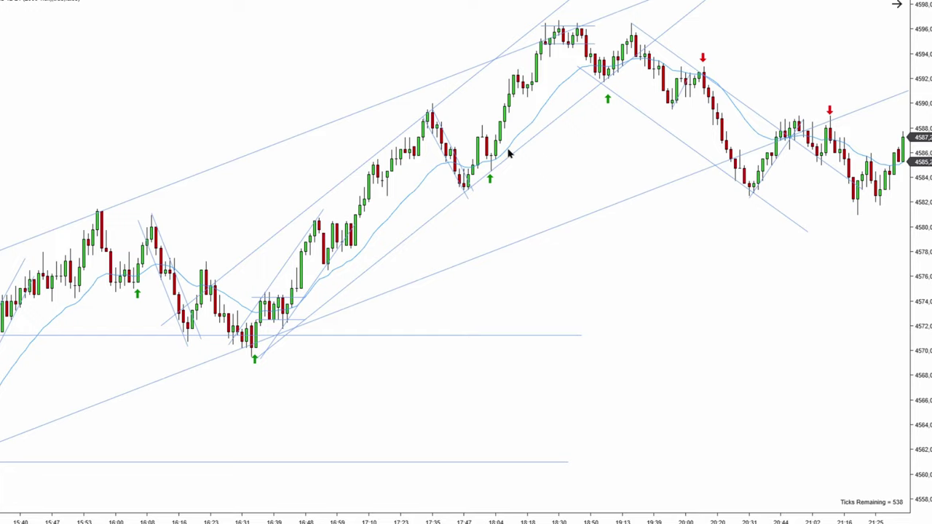
scroll(470, 167, "down", 2)
scroll(662, 150, "up", 2)
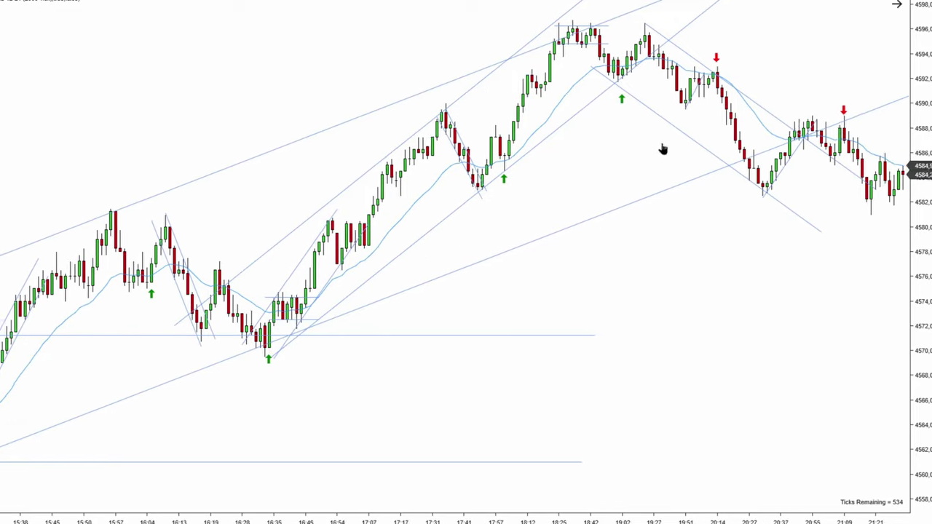
scroll(663, 150, "down", 2)
scroll(609, 29, "up", 2)
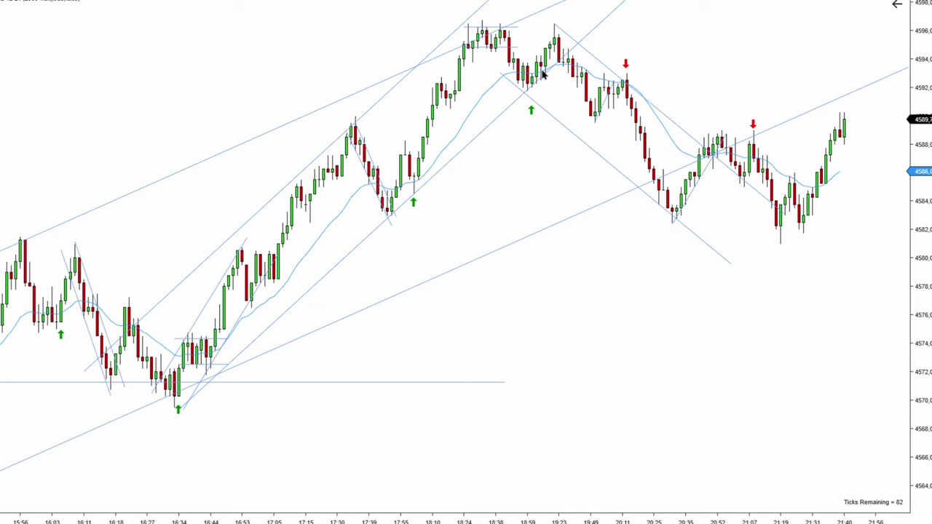
scroll(509, 188, "up", 3)
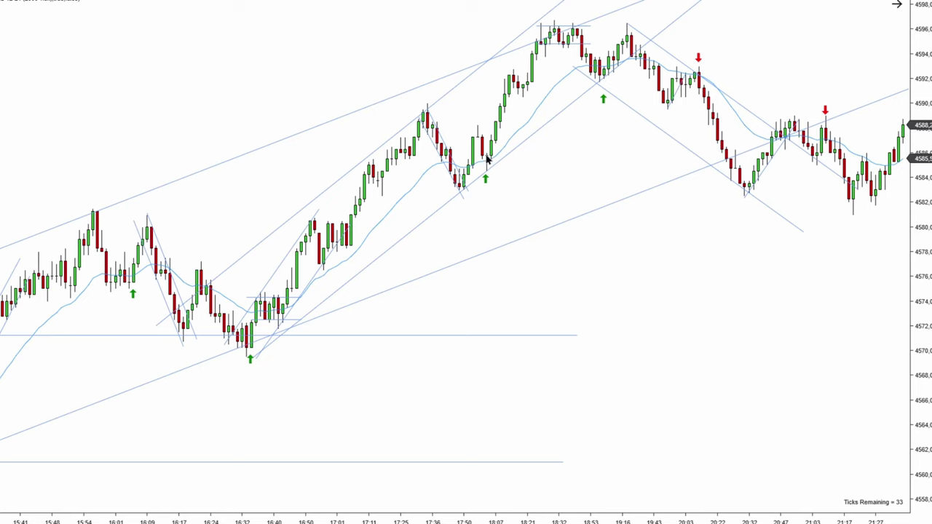
scroll(492, 163, "down", 3)
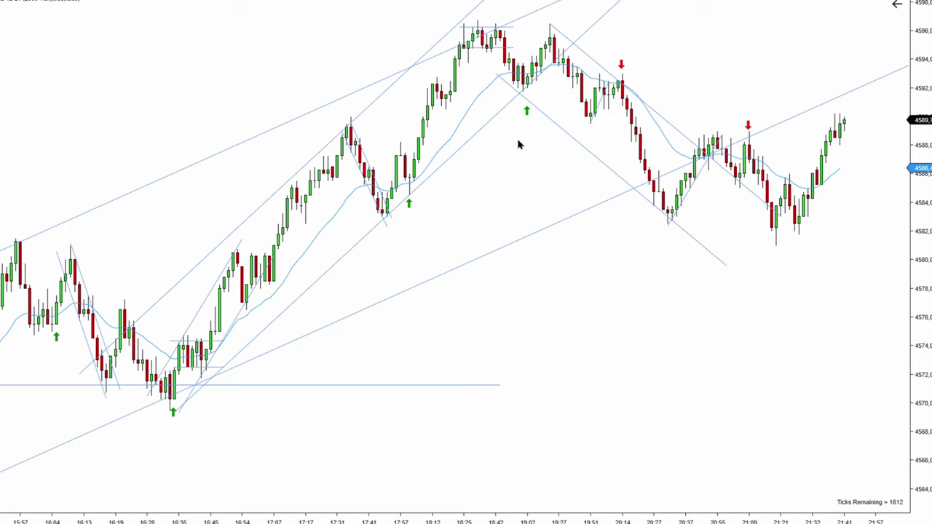
scroll(786, 114, "down", 3)
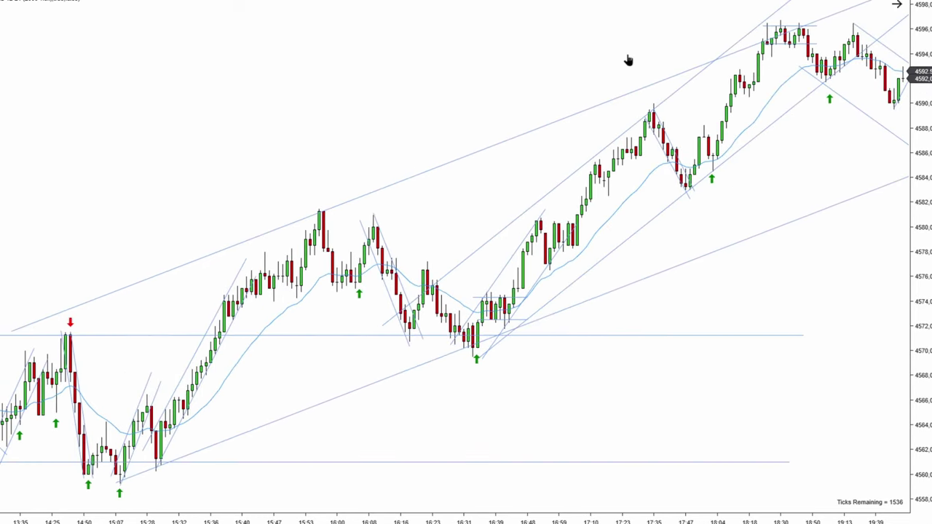
scroll(651, 124, "up", 3)
scroll(591, 143, "up", 2)
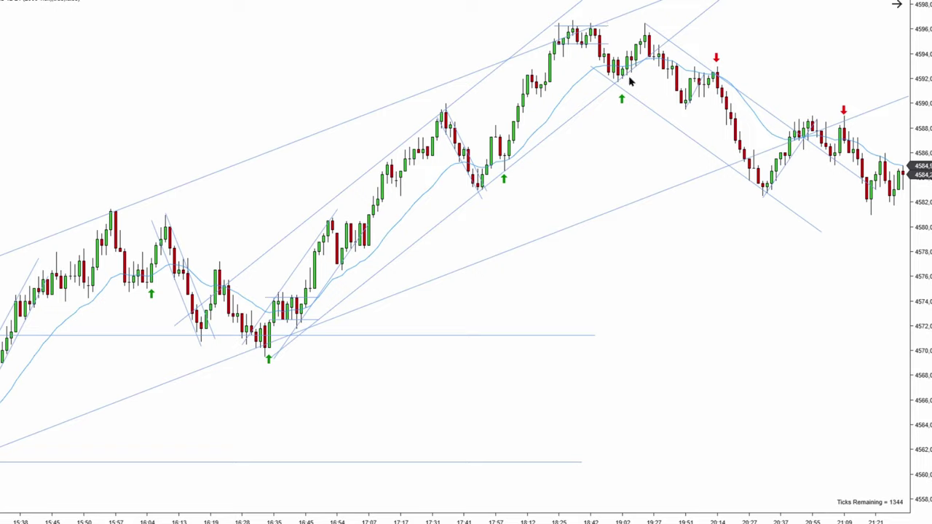
scroll(617, 165, "down", 1)
scroll(617, 165, "down", 1)
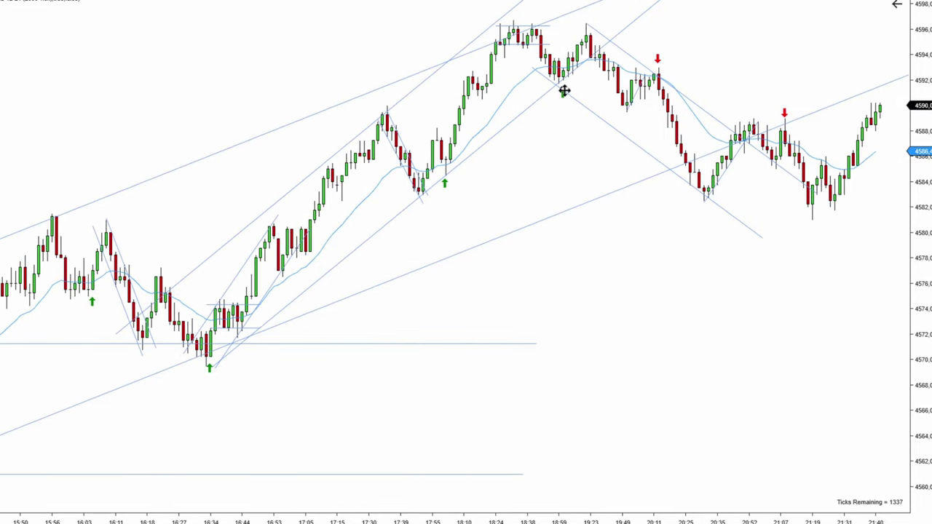
scroll(573, 69, "down", 2)
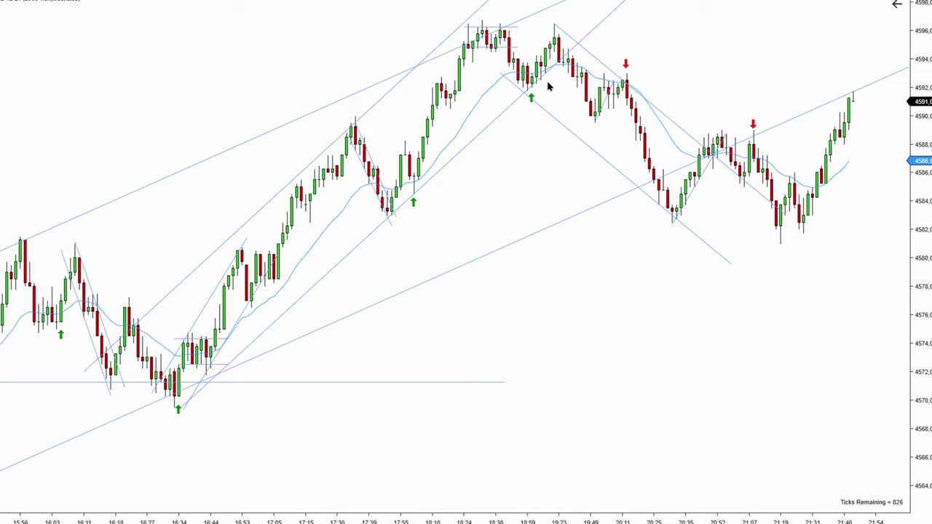
left_click_drag(550, 85, 562, 82)
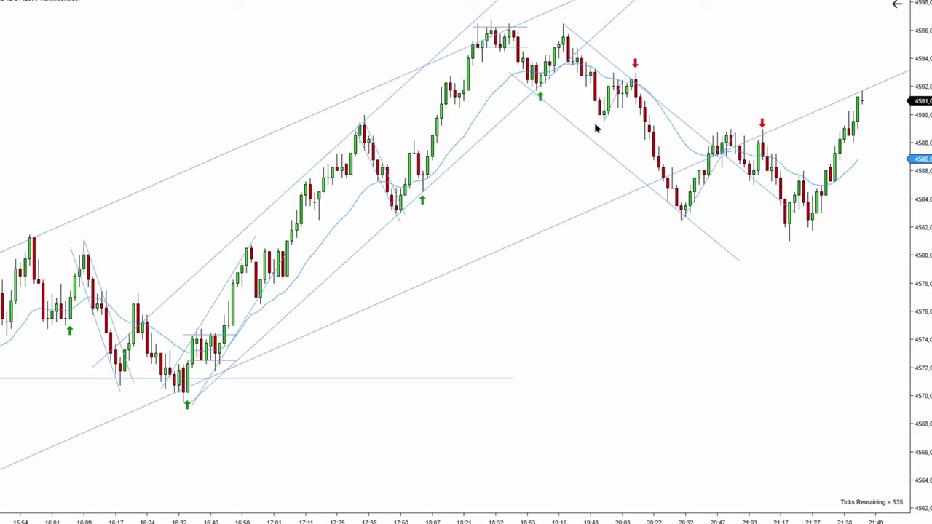
left_click_drag(595, 126, 573, 90)
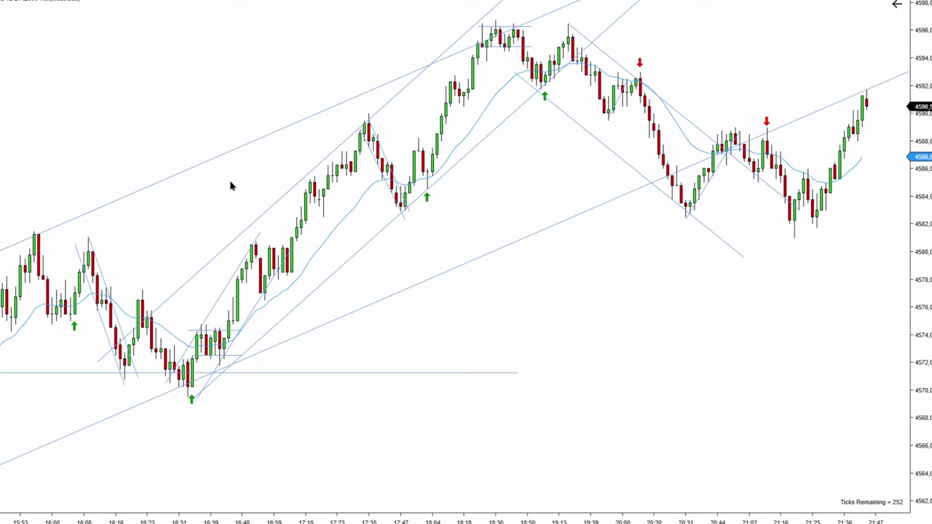
left_click_drag(231, 183, 580, 134)
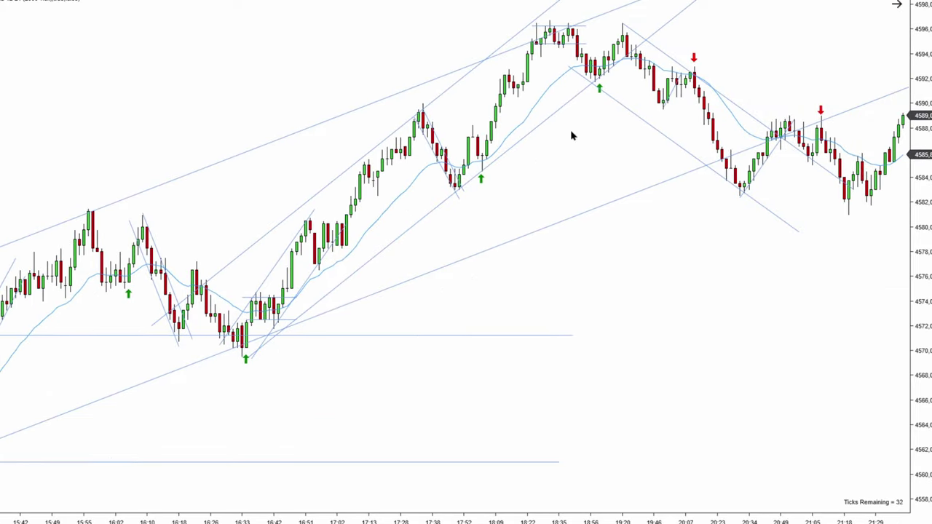
scroll(563, 140, "down", 3)
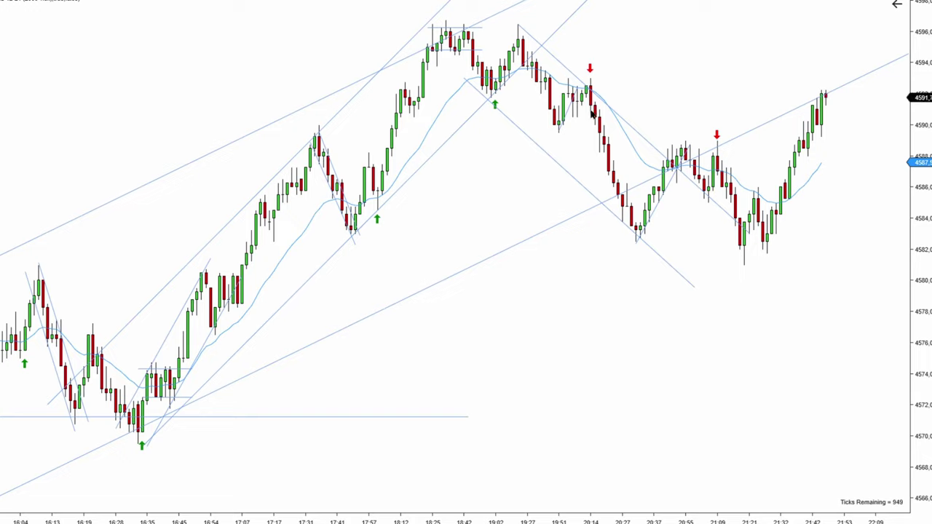
Sketch a freehand zigzag over the swings near 19:51, then delete it.
mouse_move(560, 126)
left_mouse_down()
mouse_move(568, 83)
mouse_move(592, 89)
mouse_move(590, 76)
left_mouse_up()
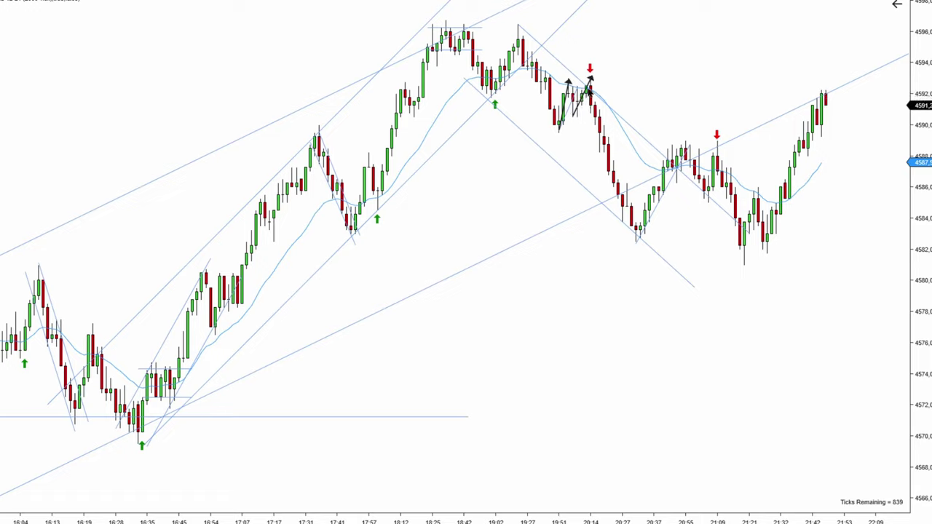
key("Delete")
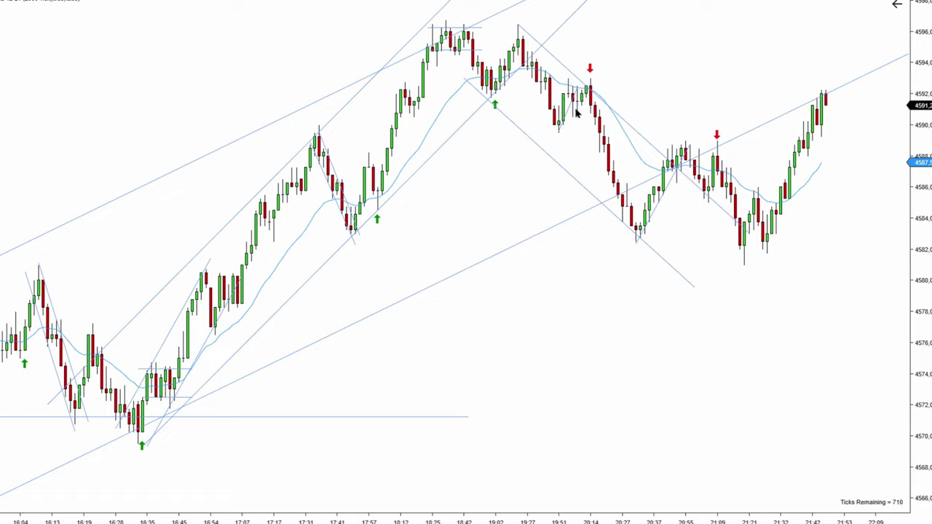